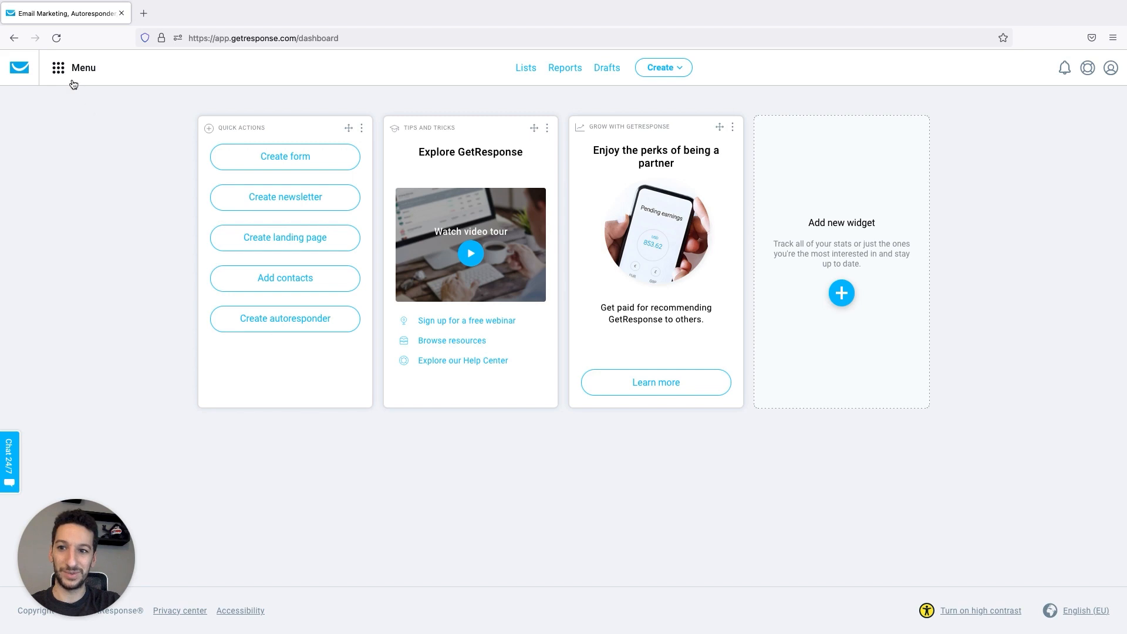
left_click(74, 83)
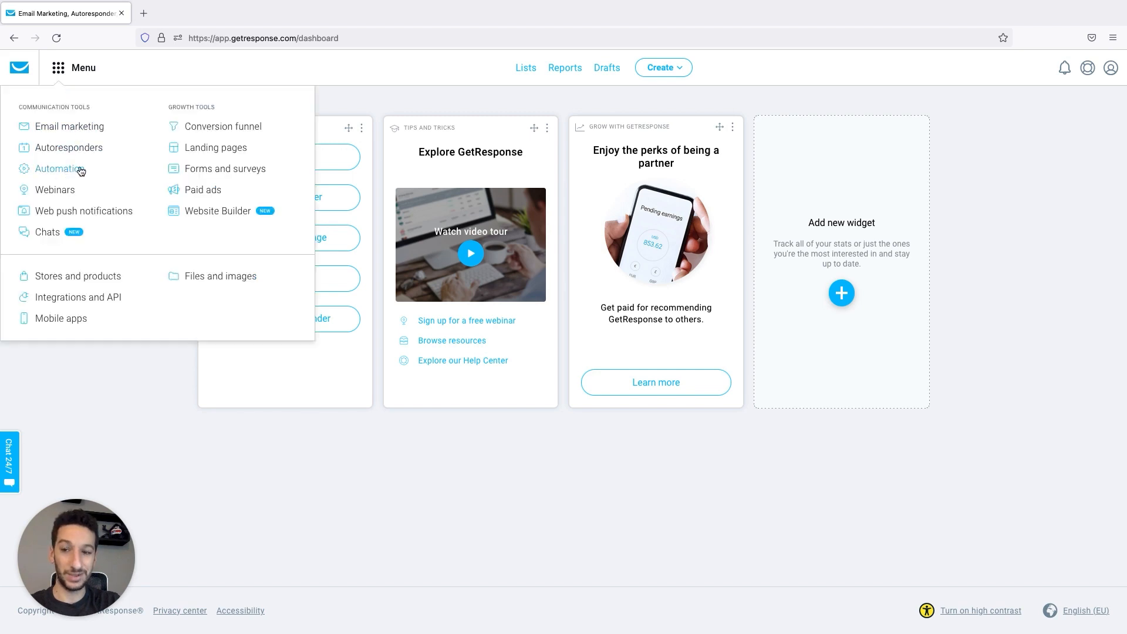
left_click(108, 385)
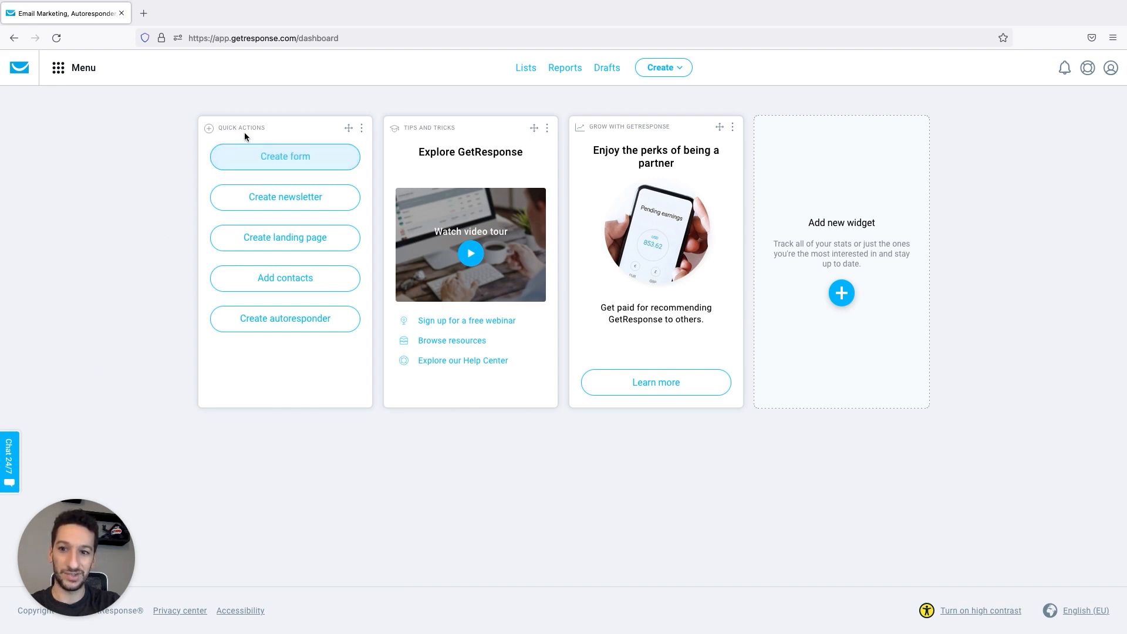
- Edit the Quick Actions widget to include the Create workflow action
left_click(362, 128)
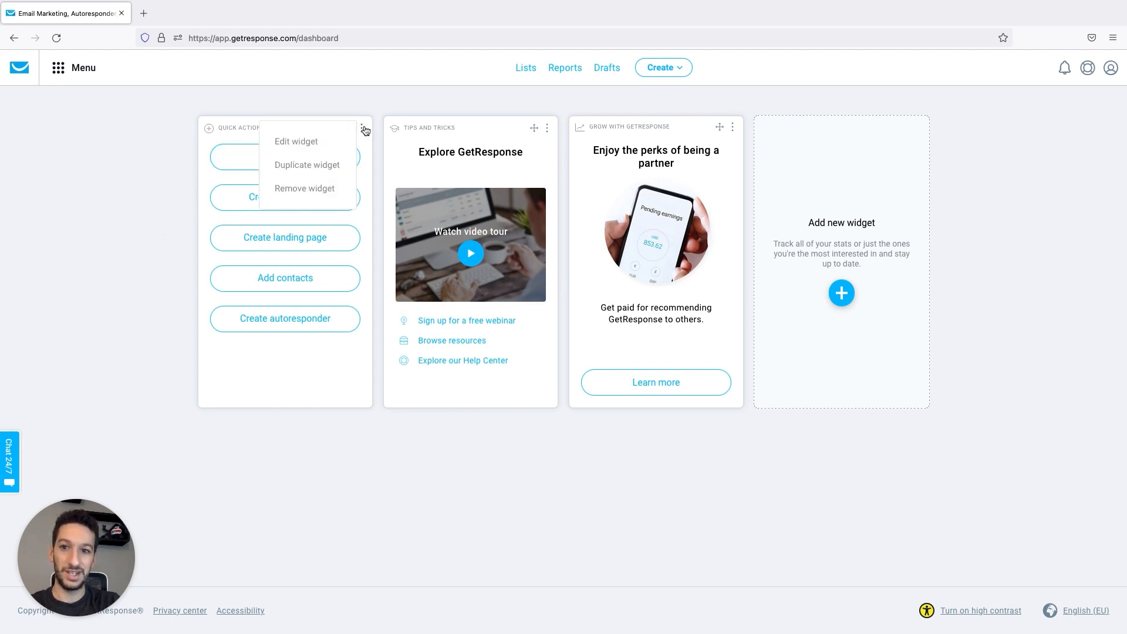
left_click(303, 143)
left_click(255, 351)
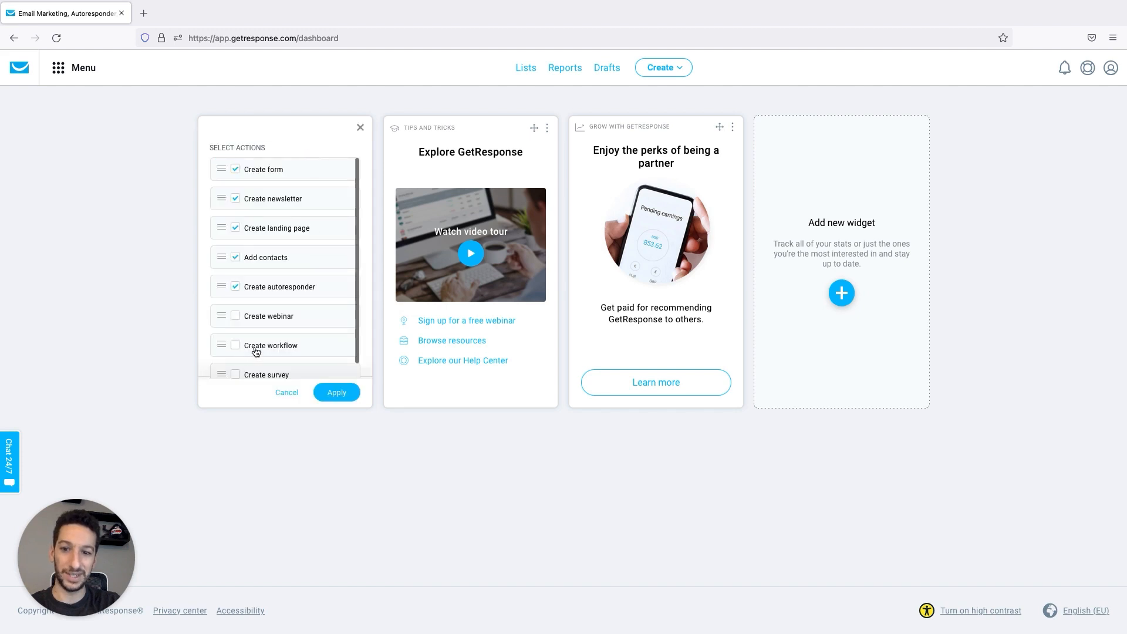
left_click(347, 393)
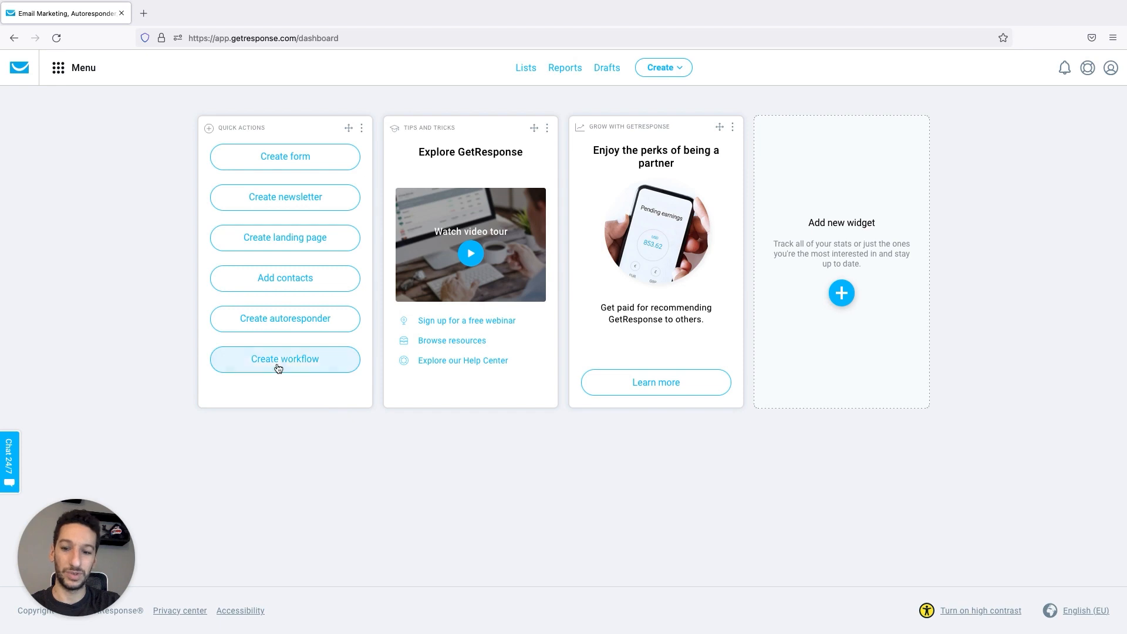
- Create a workflow from the Simple welcome message template and shift its message element slightly to the right on the canvas
left_click(302, 365)
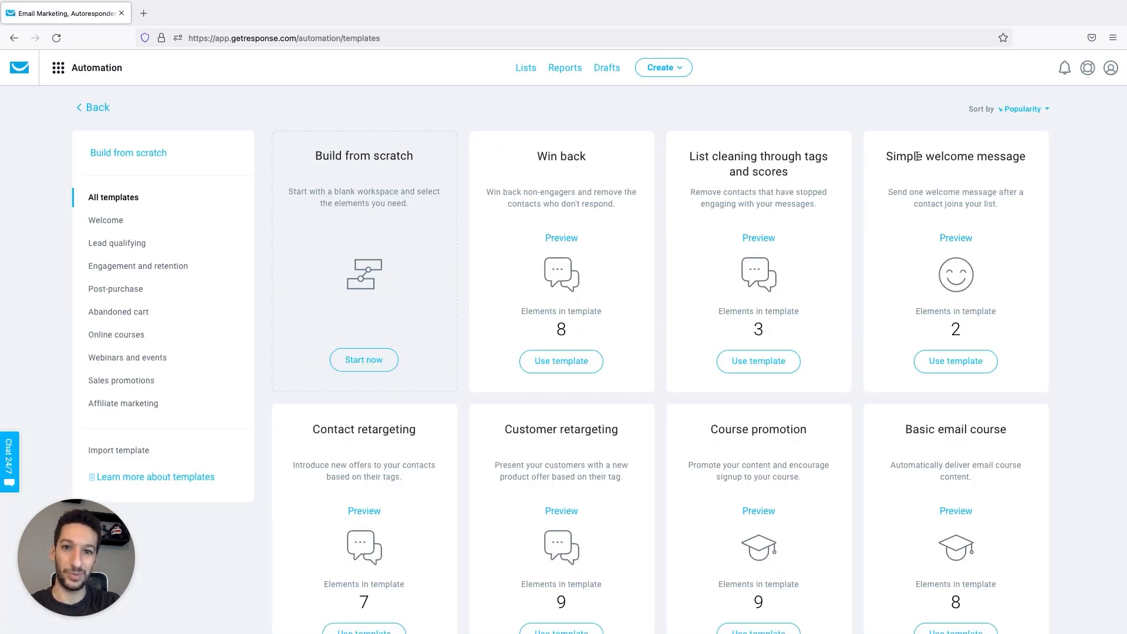
left_click(943, 367)
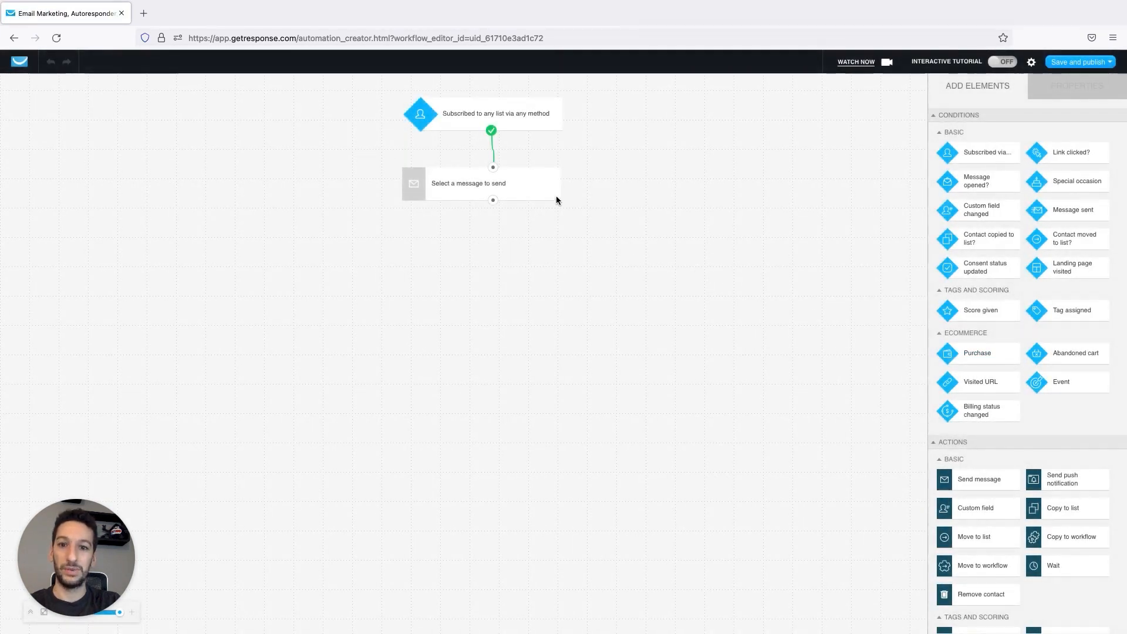
left_click_drag(556, 195, 622, 204)
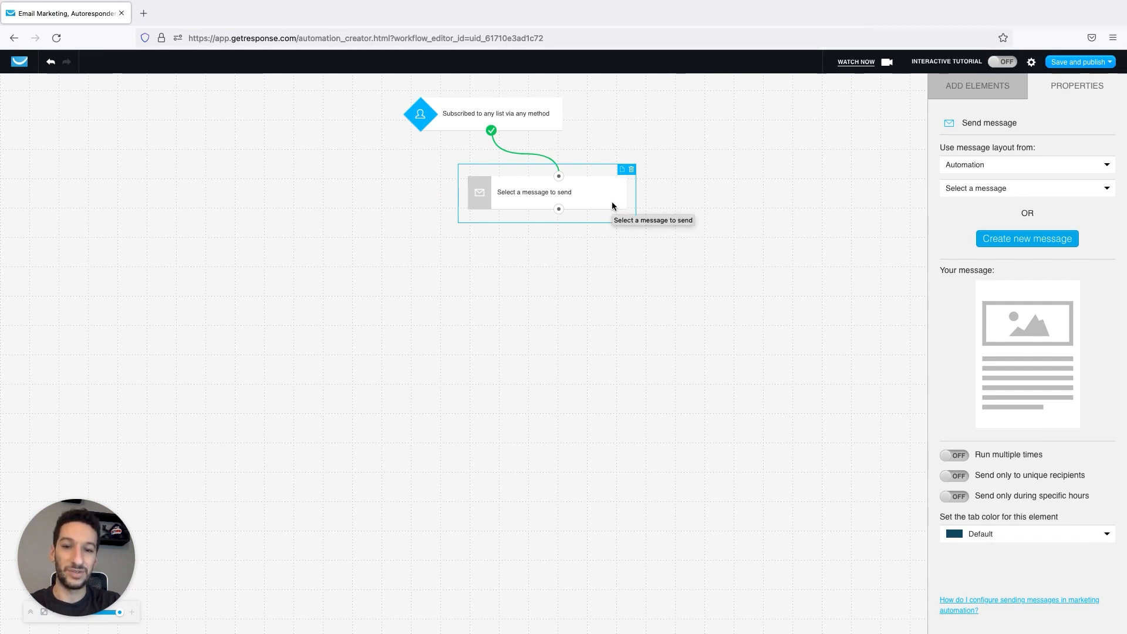
- Look over the available workflow elements and the settings of the subscription condition that starts the workflow
left_click(954, 87)
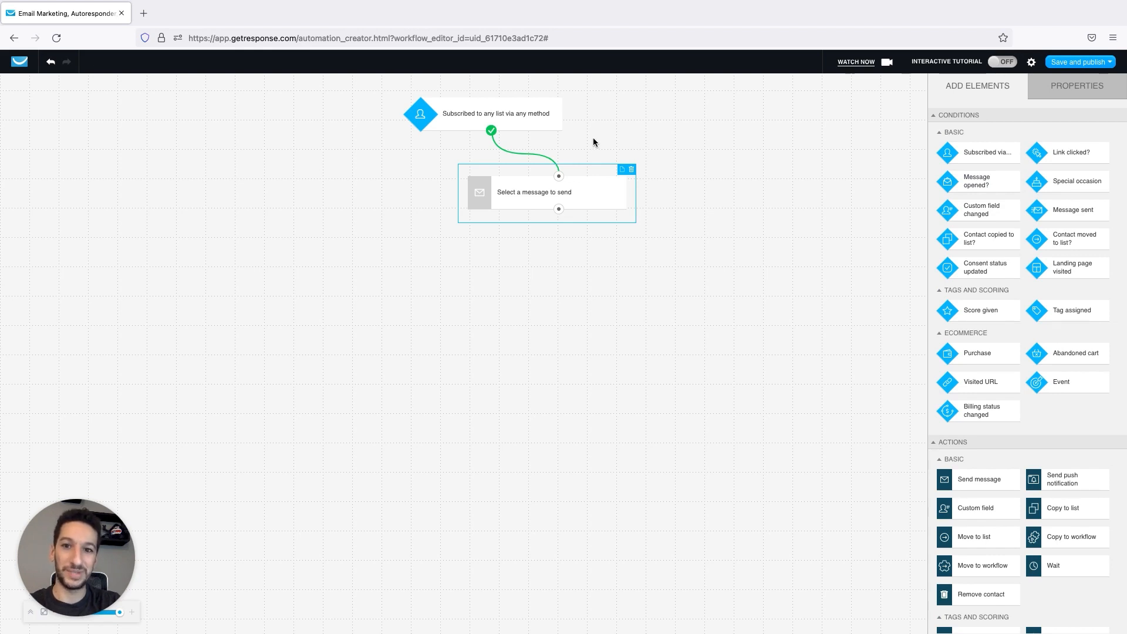
left_click(531, 121)
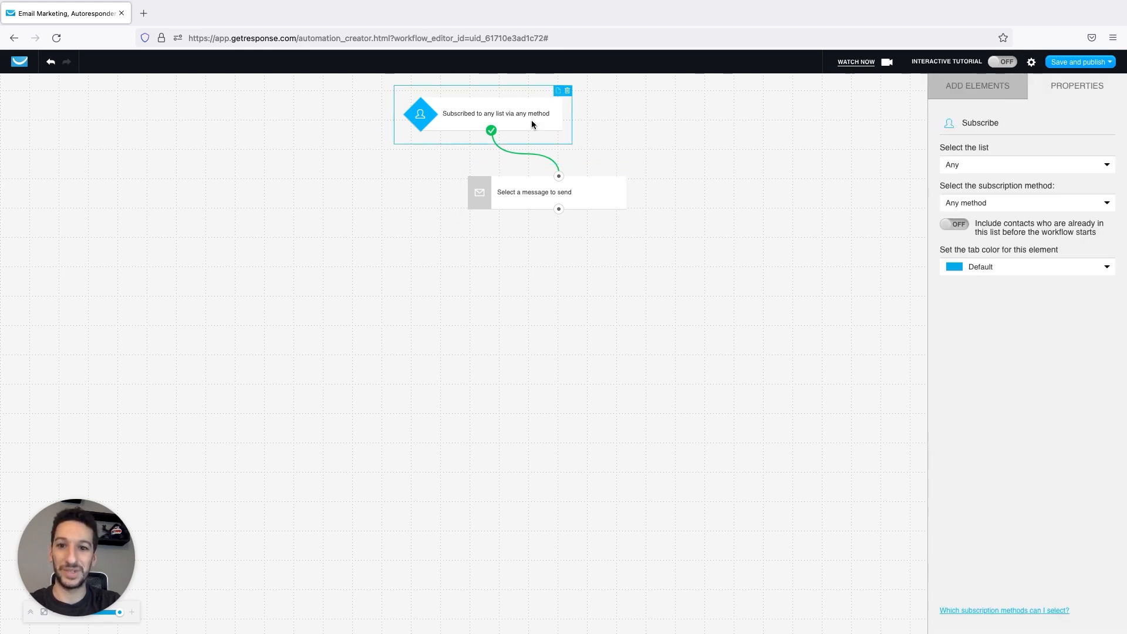
left_click(386, 214)
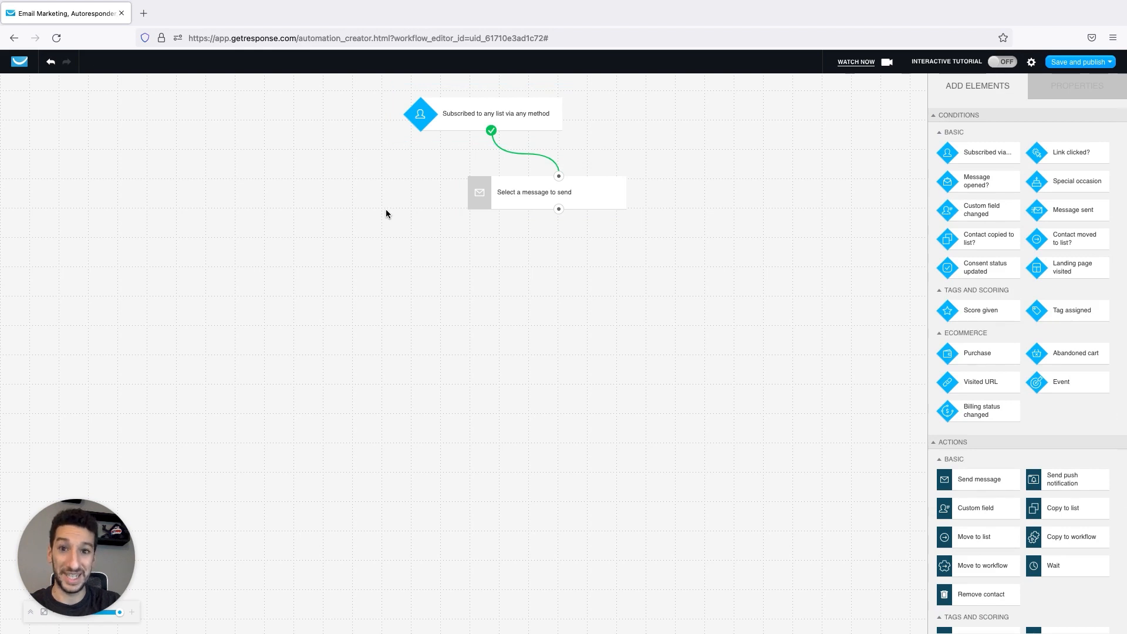
left_click(457, 115)
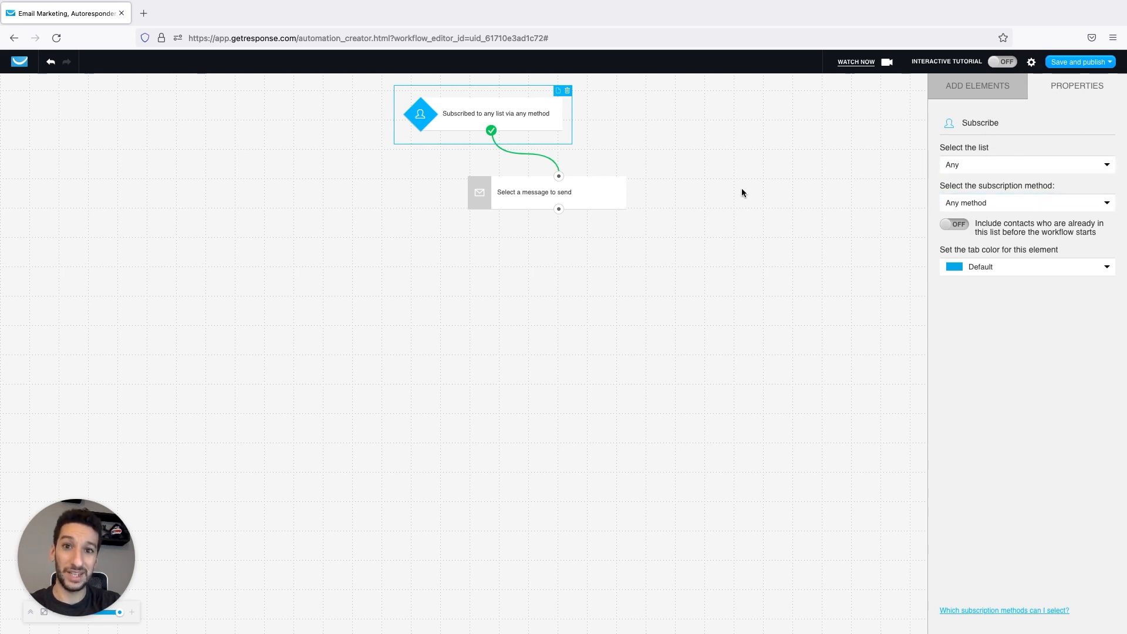
- Set the send-message element to use the automation message Welcome! (cookiemonster)
left_click(589, 207)
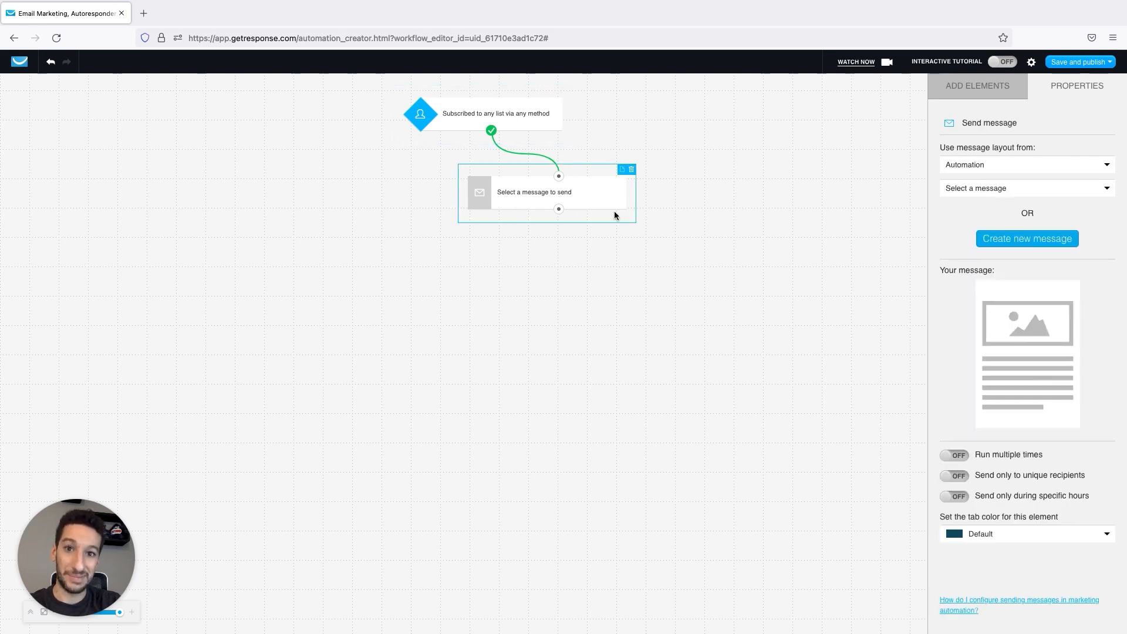
left_click(963, 189)
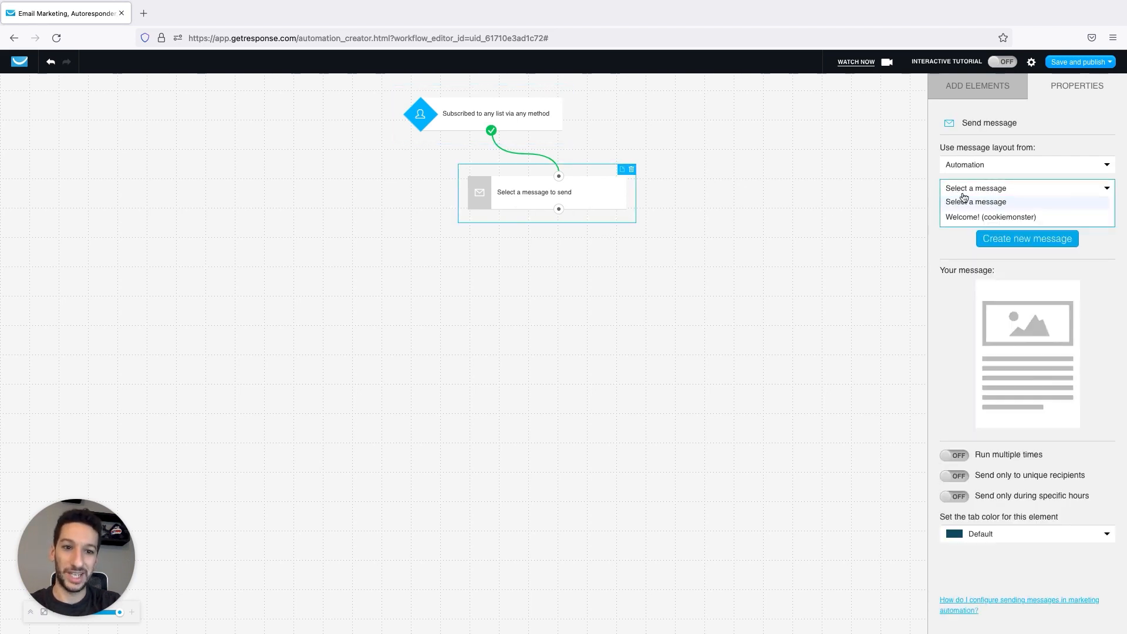
left_click(973, 217)
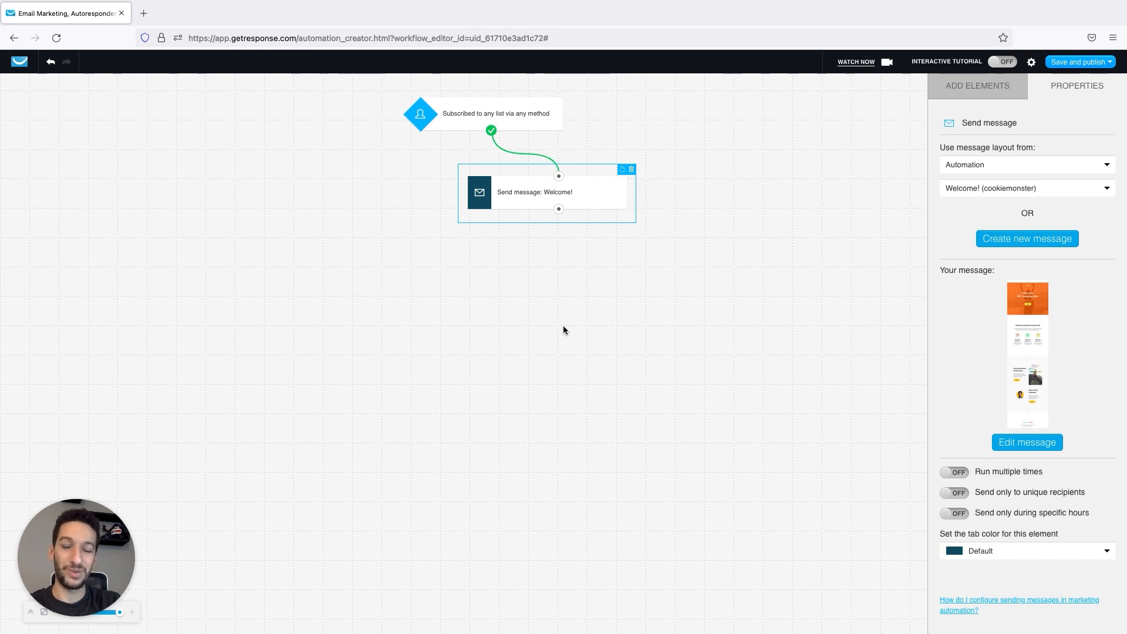
- Add a Message opened? condition below the welcome message and have it track the specific automation message Welcome! (cookiemonster)
left_click(977, 86)
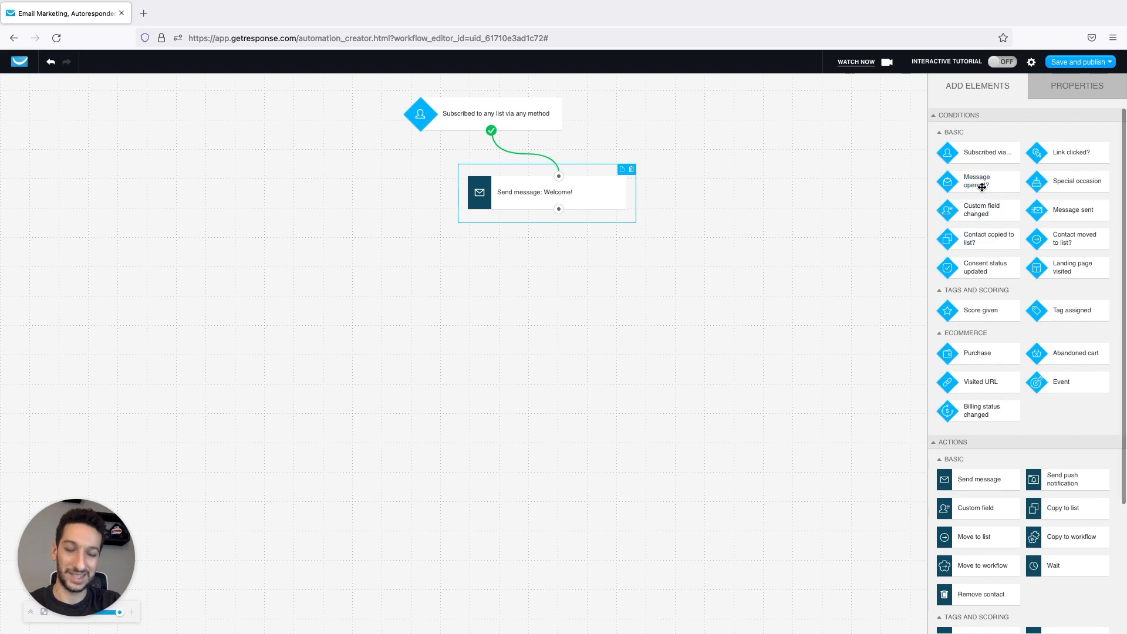
left_click_drag(977, 181, 600, 259)
left_click(963, 188)
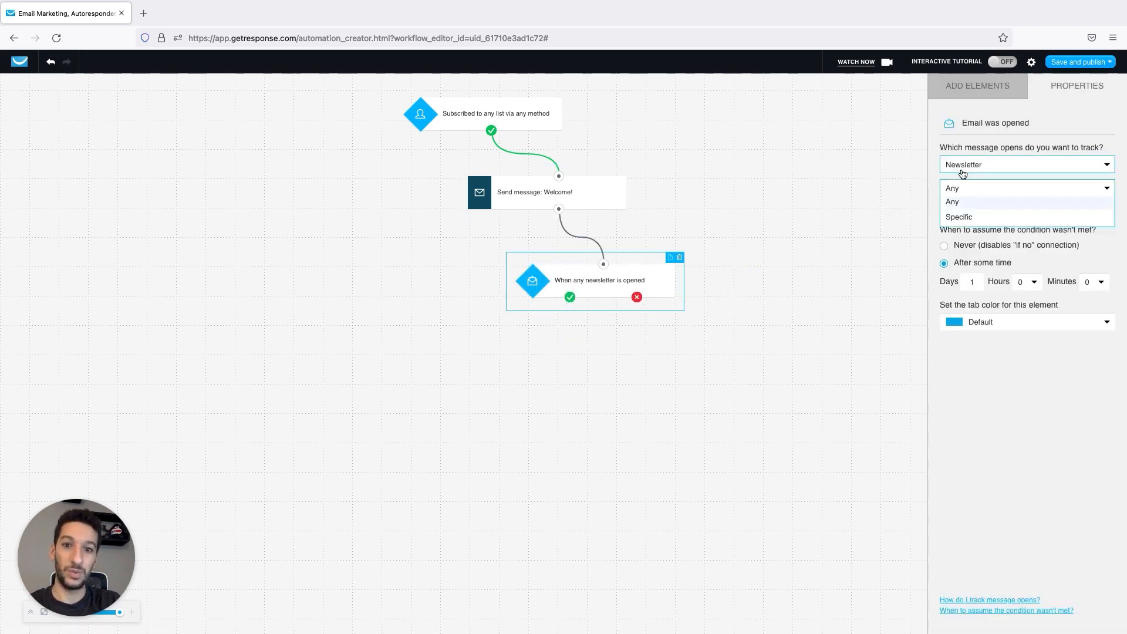
left_click(963, 171)
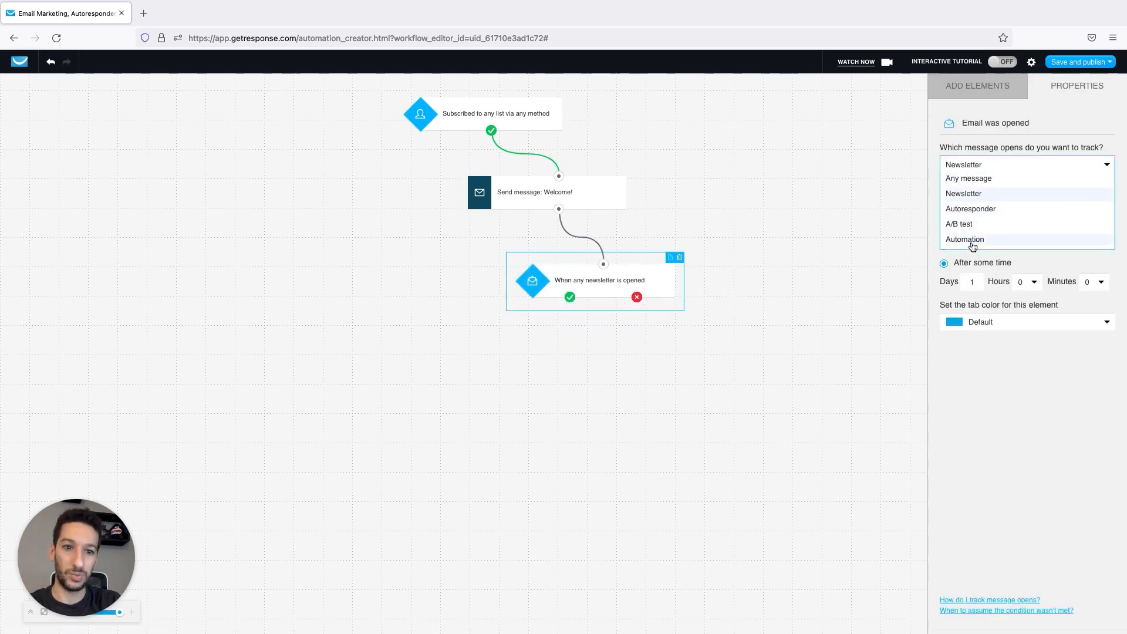
left_click(973, 240)
left_click(972, 191)
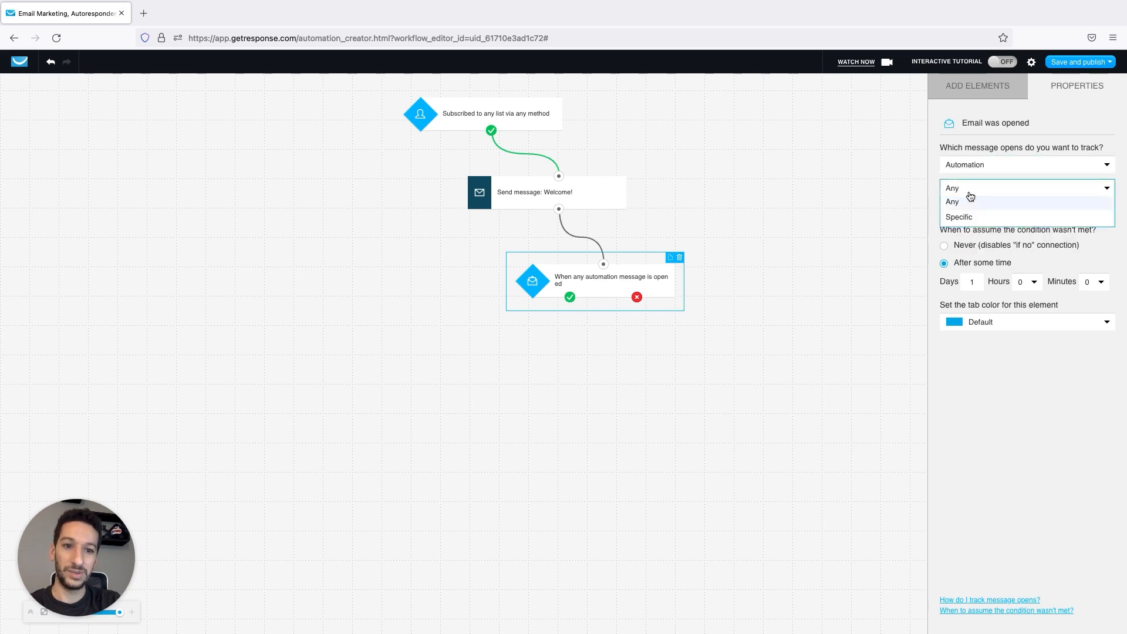
left_click(969, 202)
left_click(969, 193)
left_click(968, 215)
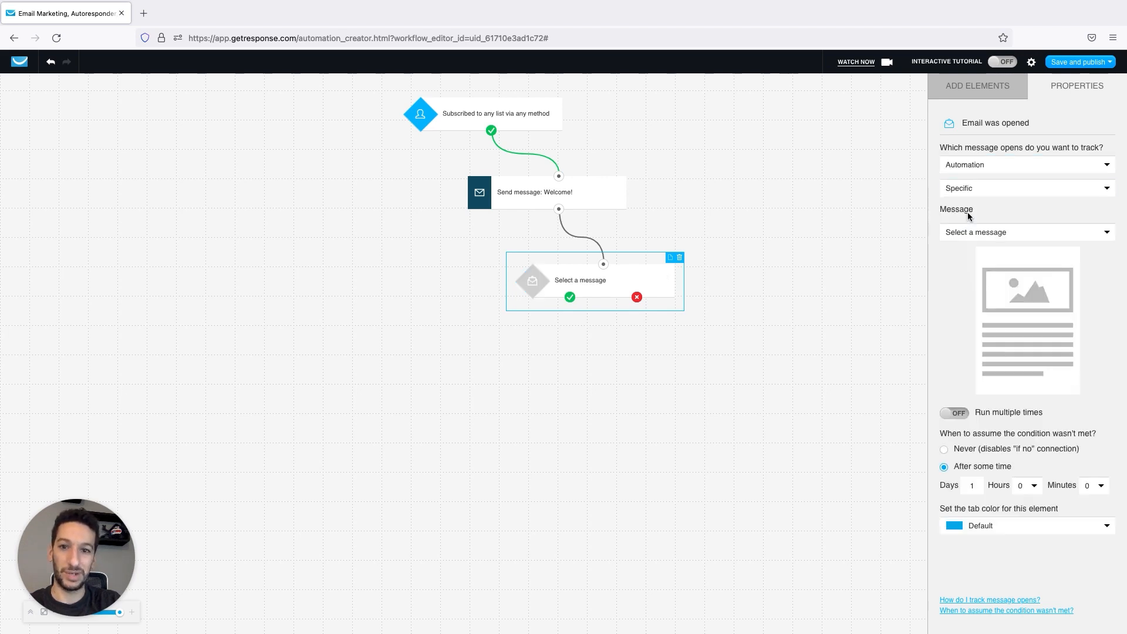
left_click(969, 232)
left_click(972, 259)
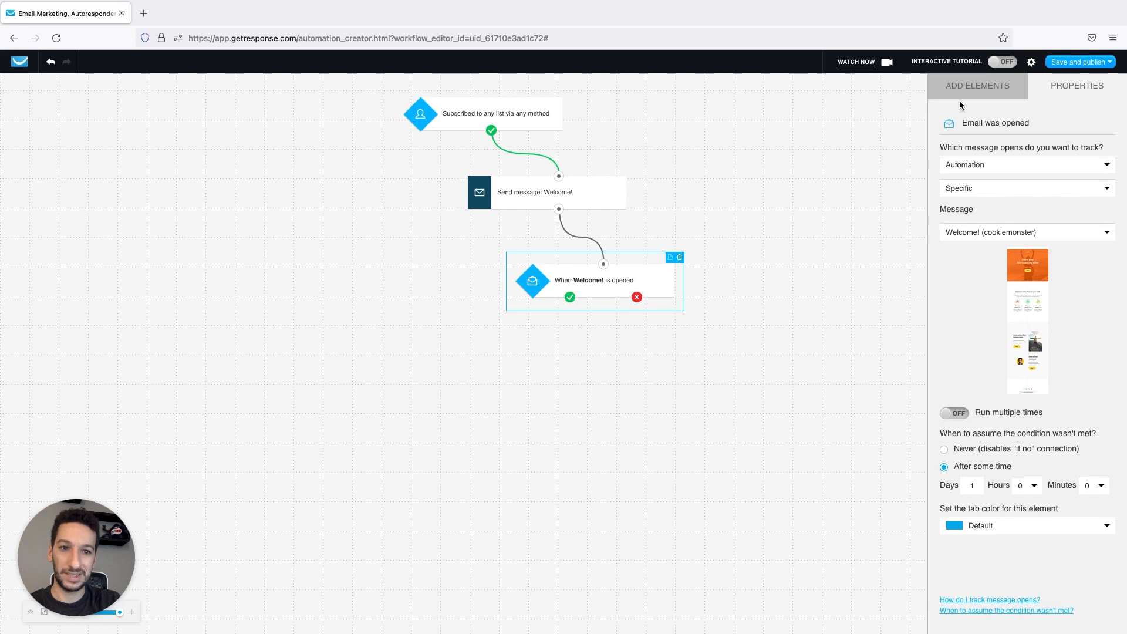
- Add a Tag action below the opened-message condition and connect it to the condition's positive outcome
left_click(992, 86)
scroll(985, 276, "down", 3)
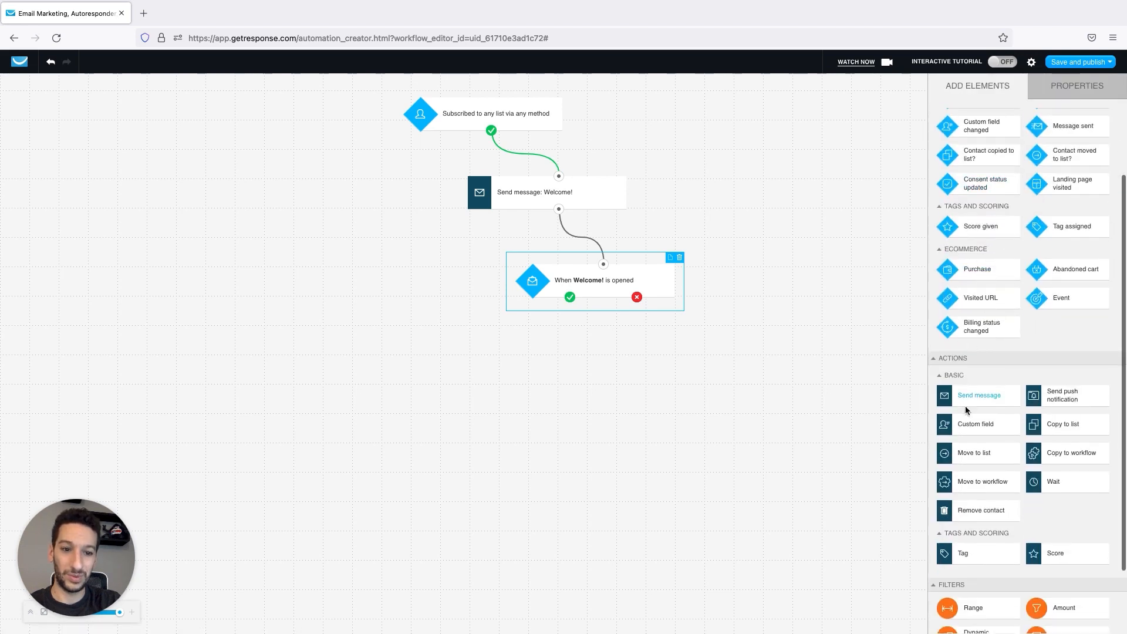
left_click_drag(966, 553, 498, 338)
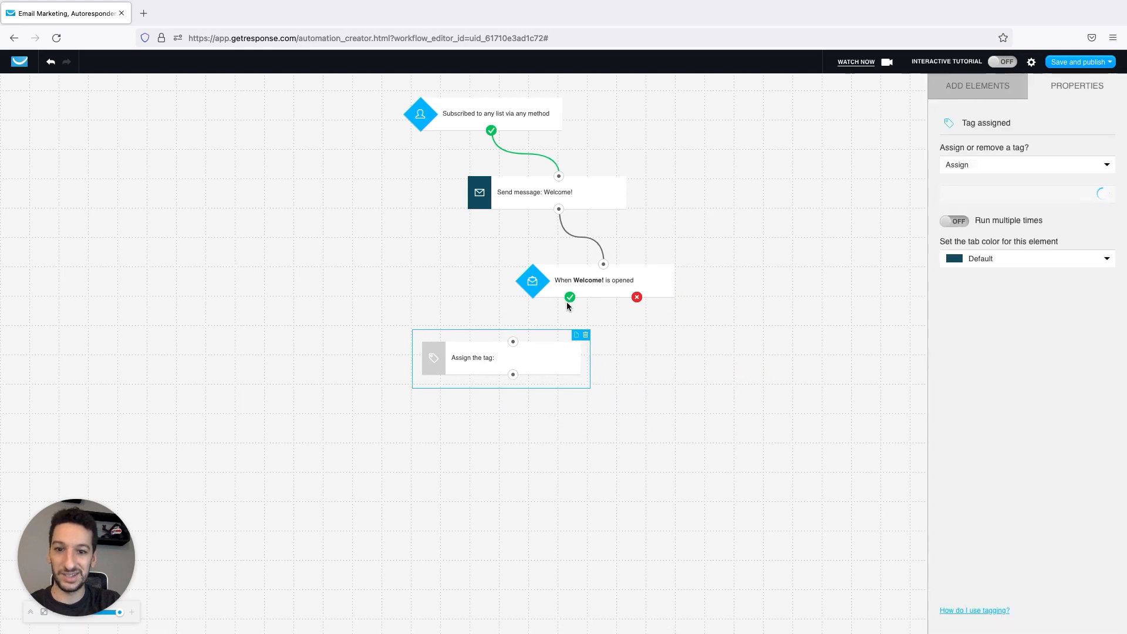
left_click_drag(569, 297, 514, 344)
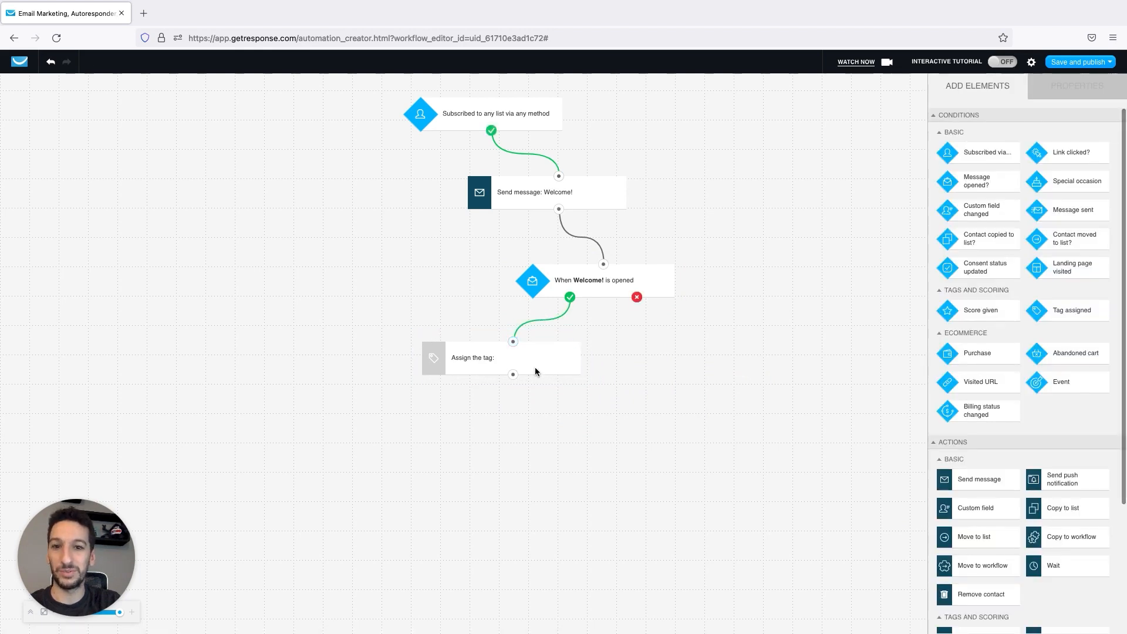
- Set the Tag action to assign active_subscribers, and nudge the opened-message condition slightly up and to the right
left_click(535, 368)
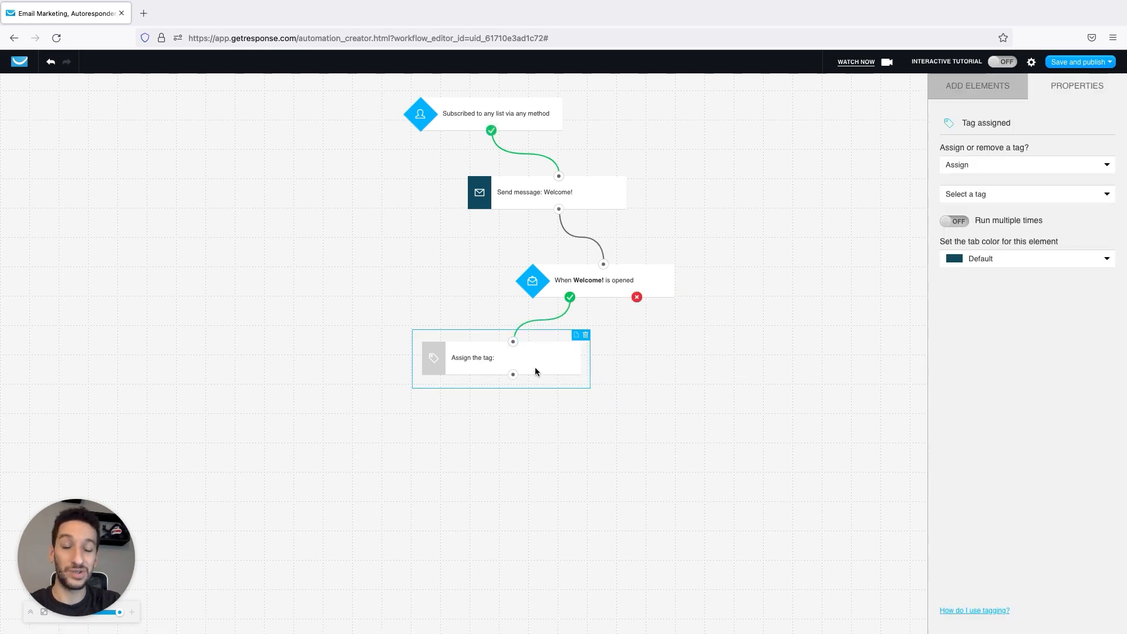
left_click(968, 194)
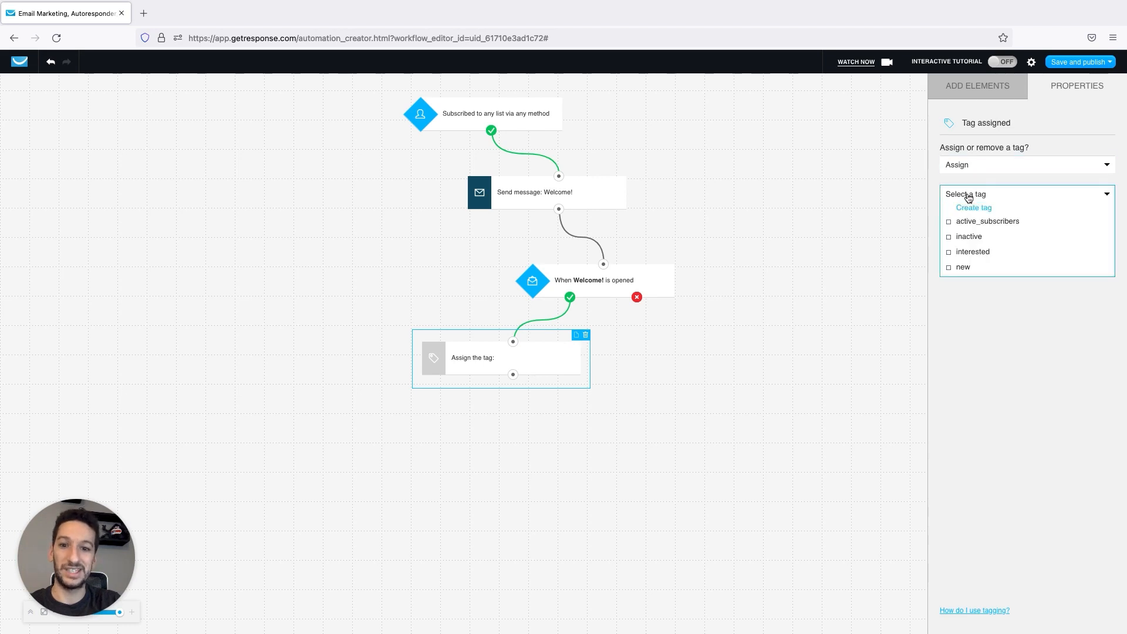
left_click(978, 222)
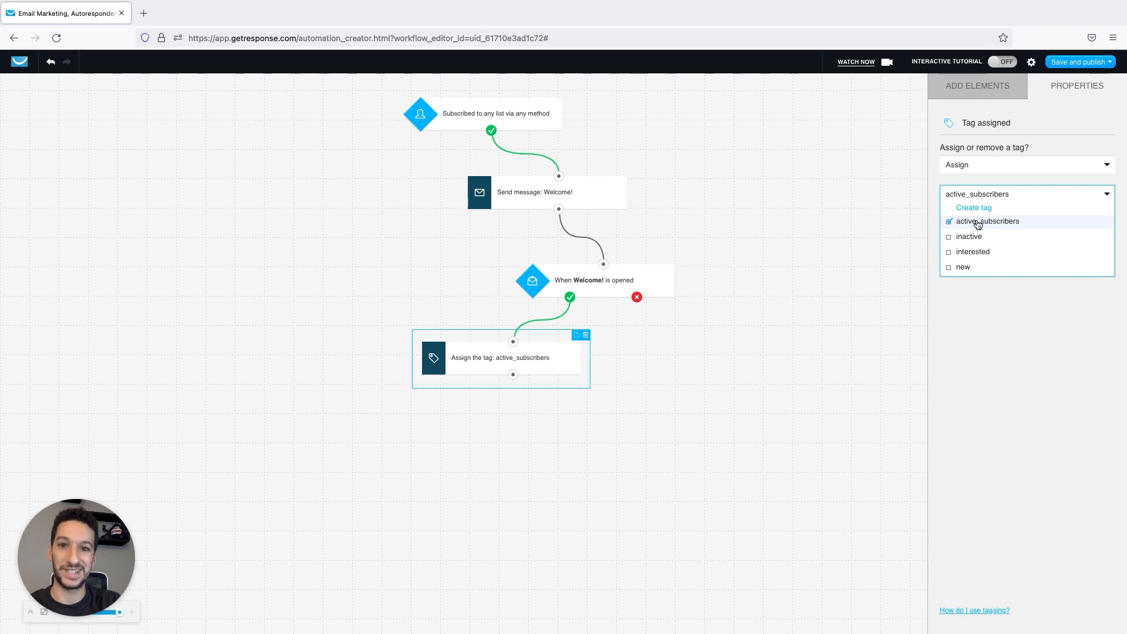
left_click(790, 284)
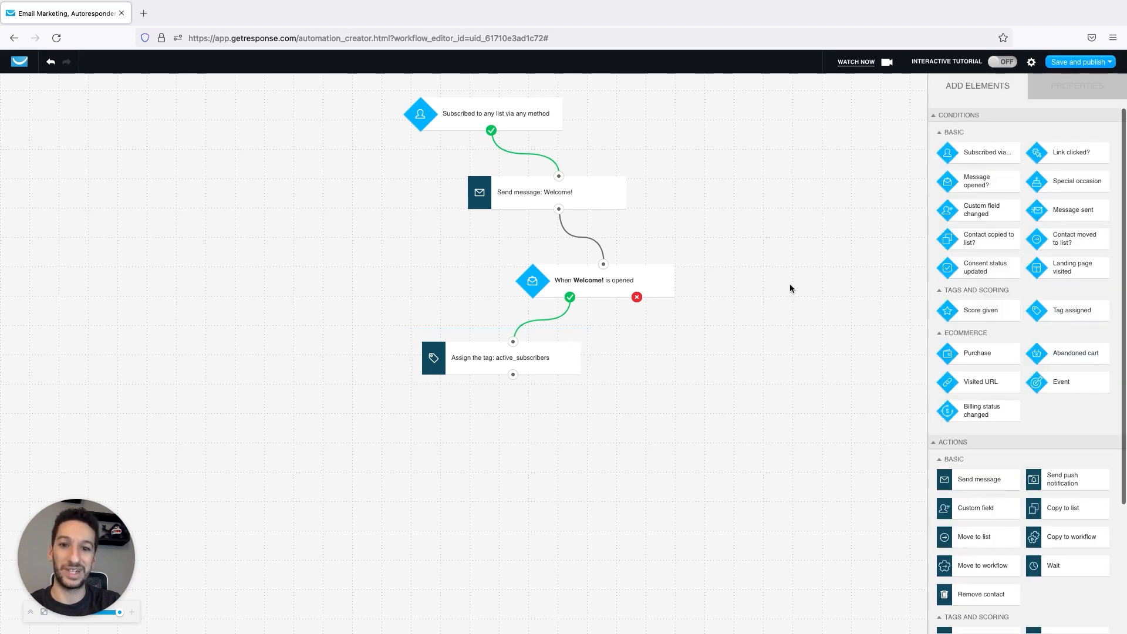
left_click_drag(642, 272, 649, 269)
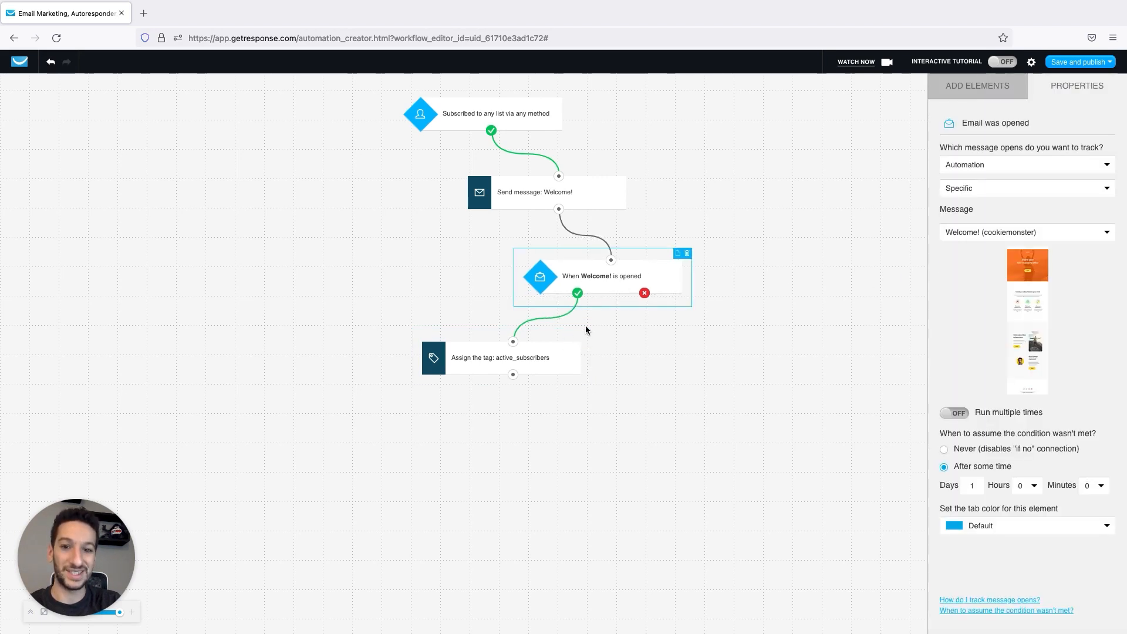
- Review the available conditions, actions and filters, along with the settings of the opened-message condition
left_click(950, 97)
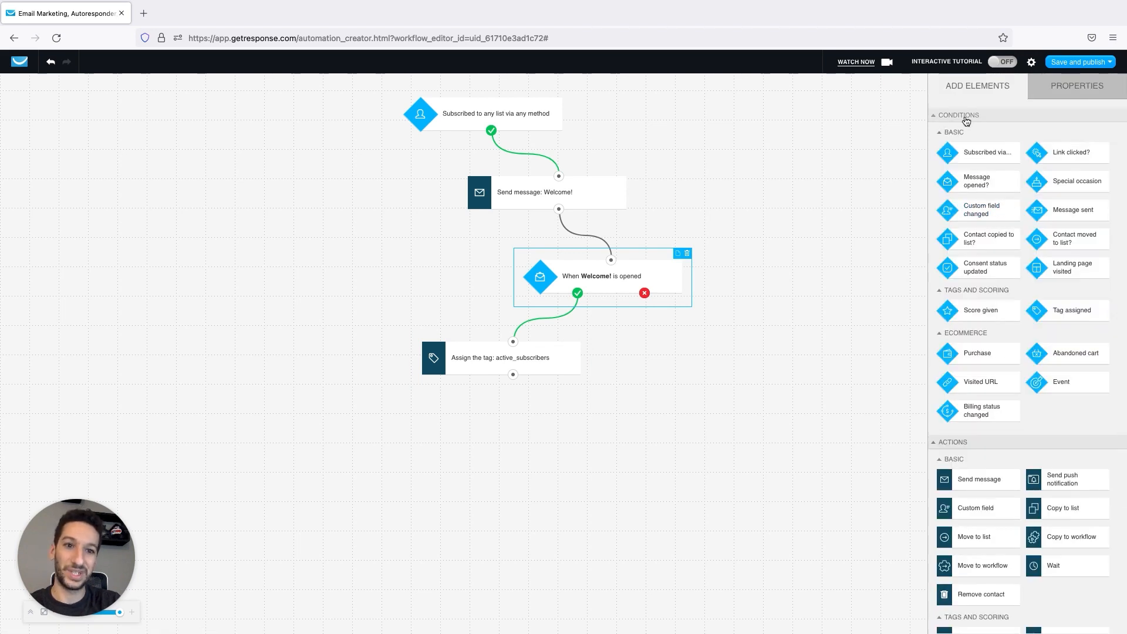
scroll(973, 120, "down", 2)
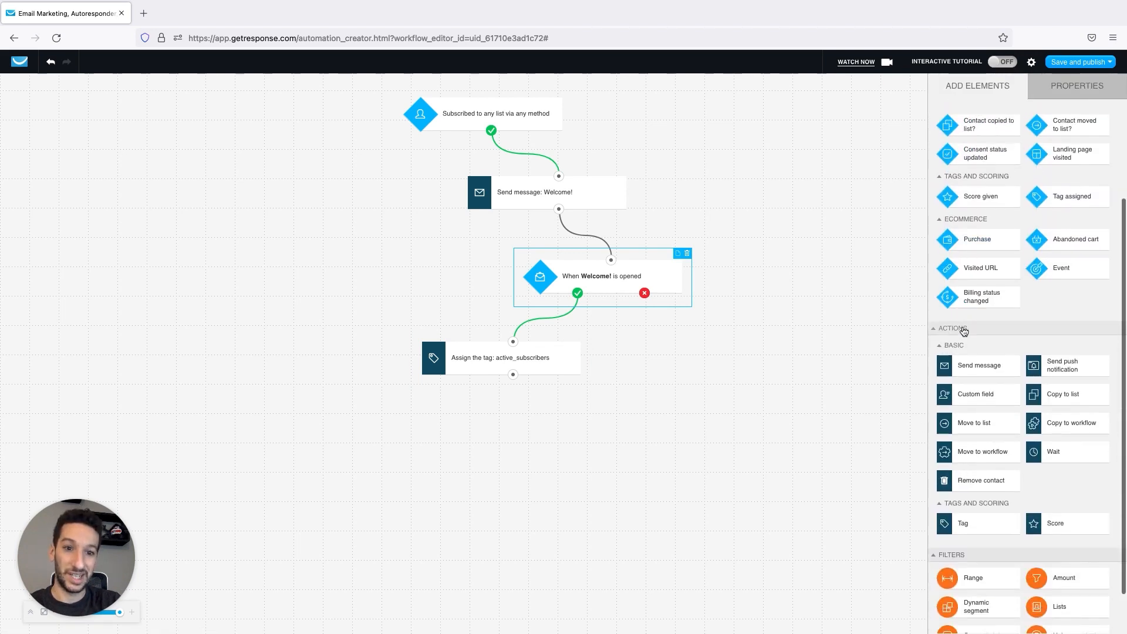
scroll(975, 411, "down", 1)
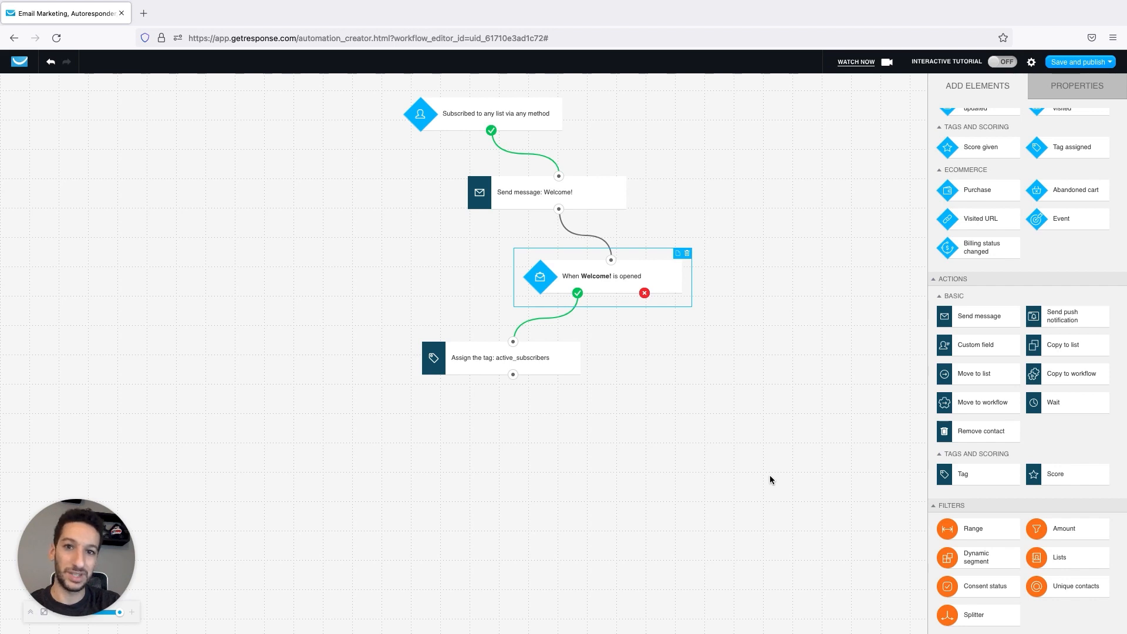
scroll(945, 395, "up", 3)
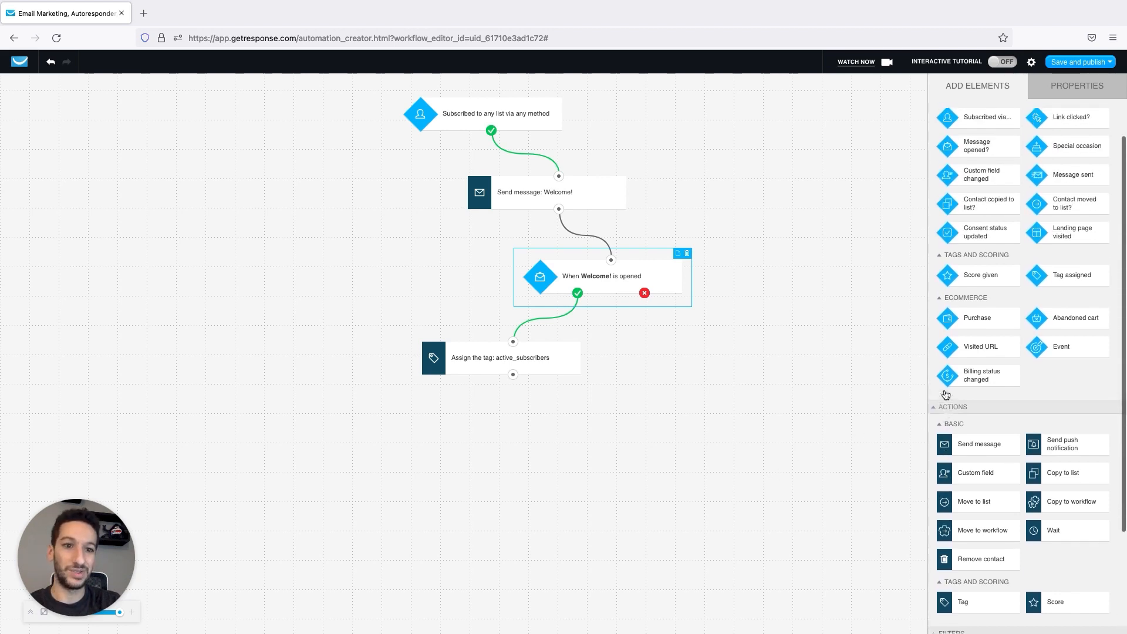
scroll(946, 395, "up", 1)
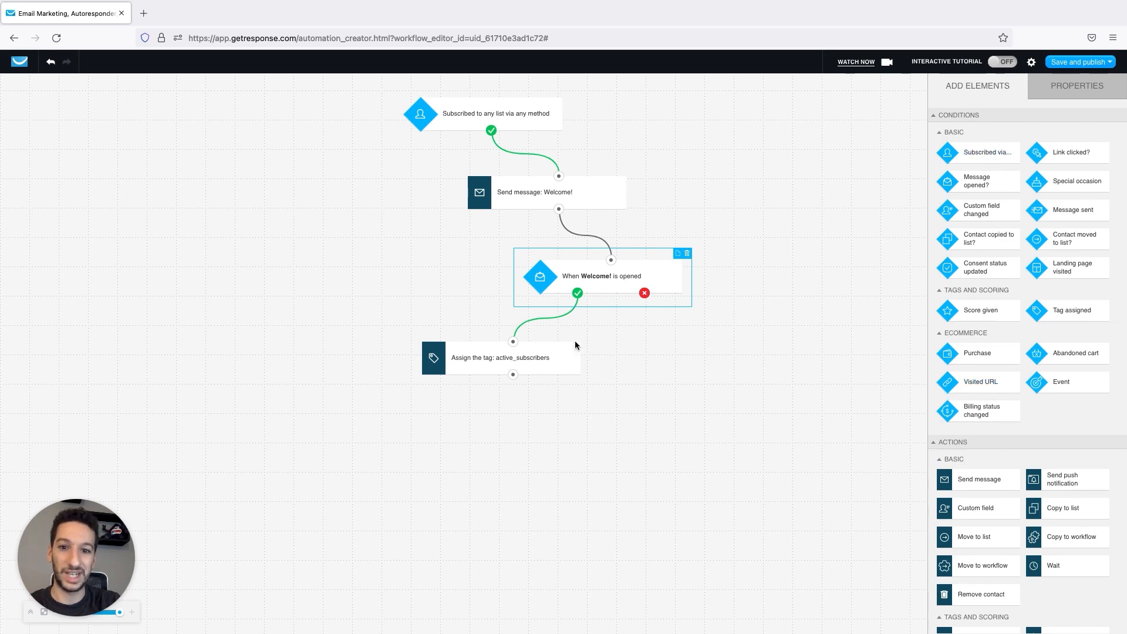
left_click(534, 351)
left_click(567, 287)
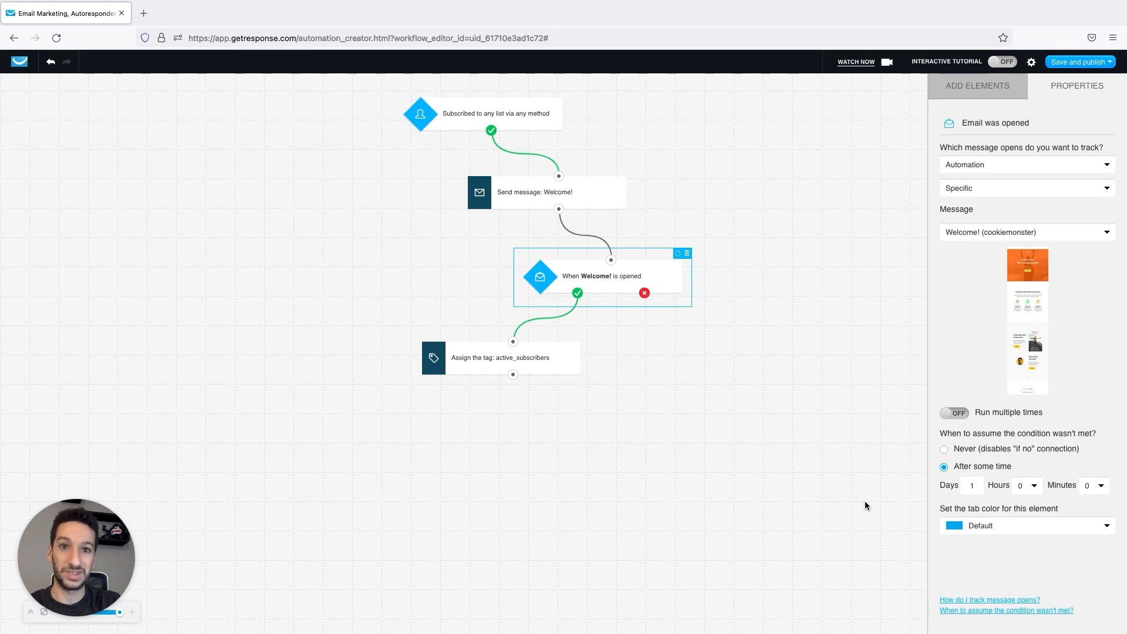
left_click(973, 83)
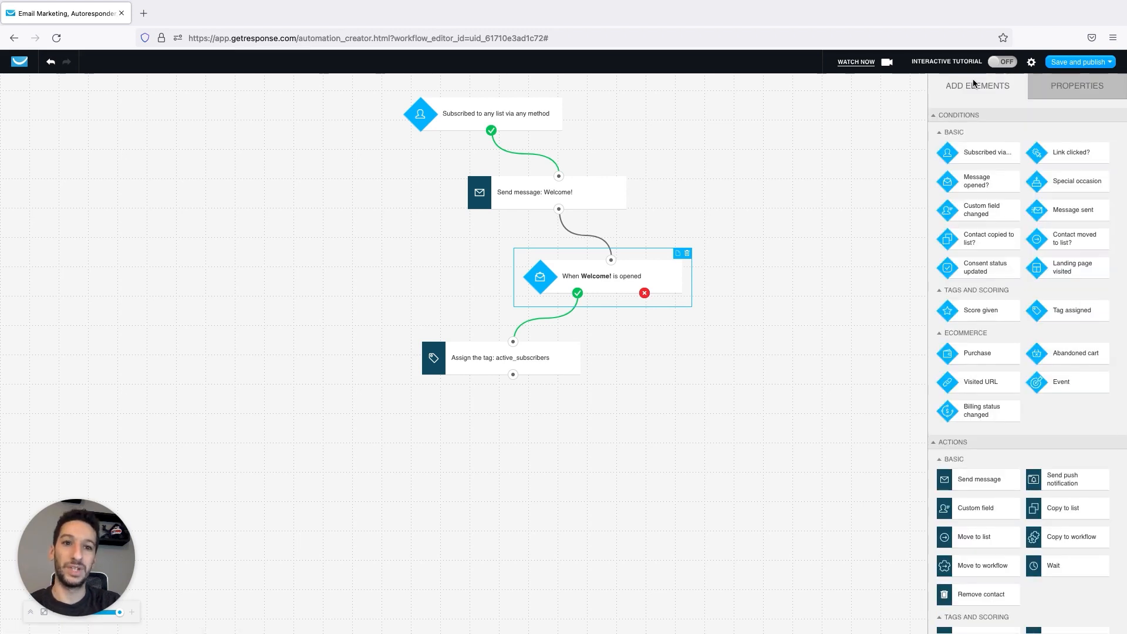
- Examine the workflow's name, start and end settings without changing them, and check the available saving and publishing options
left_click(1033, 64)
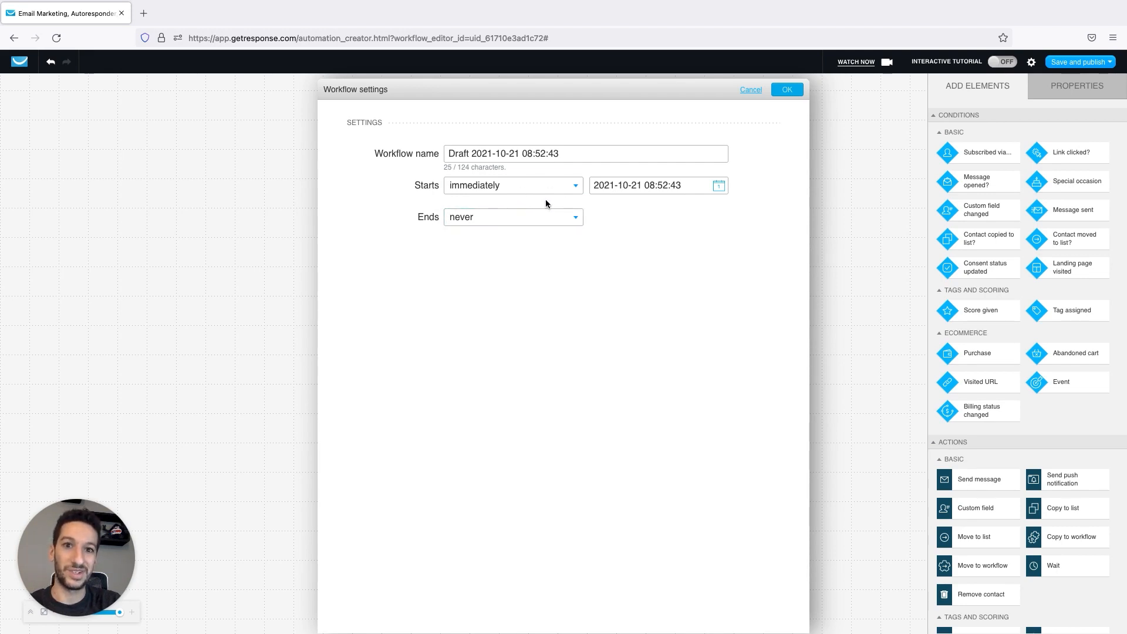
left_click(748, 90)
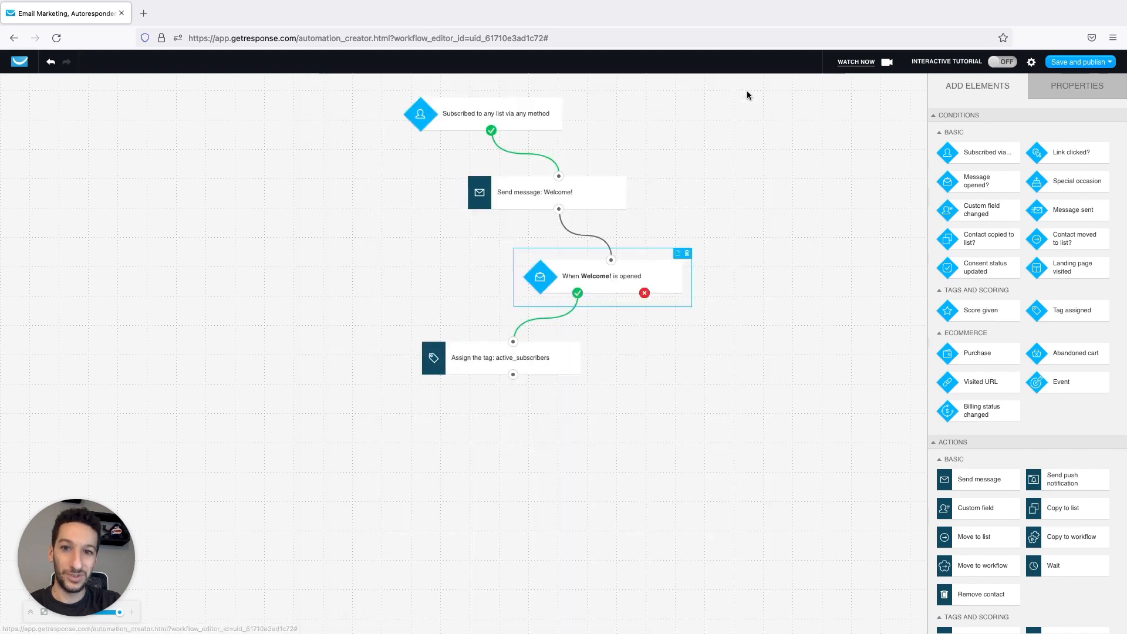
left_click(1074, 63)
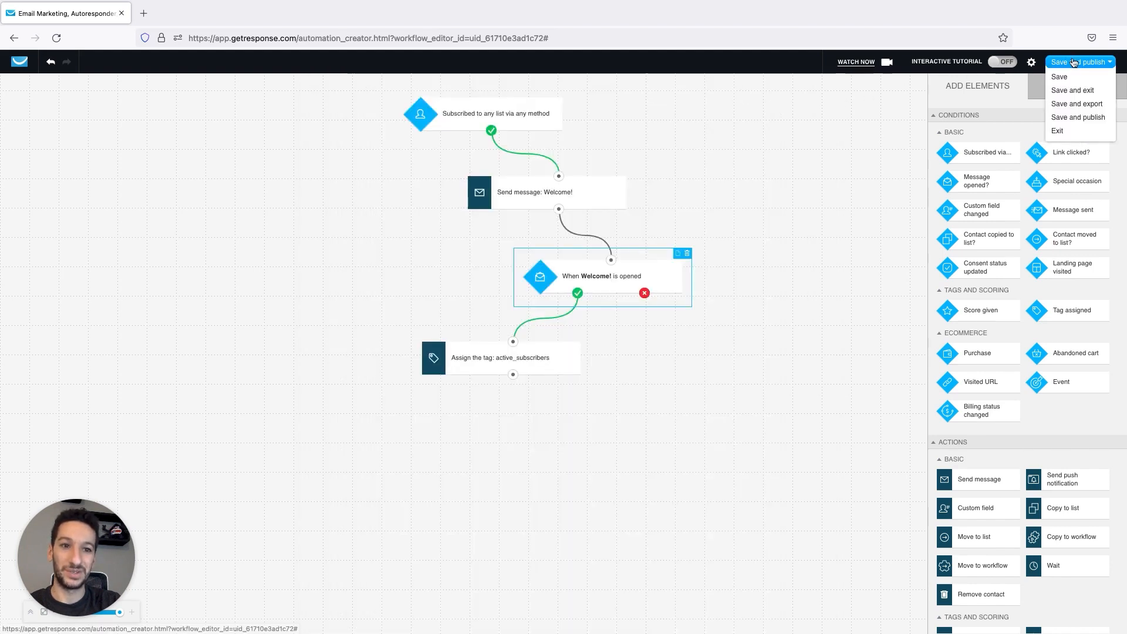
left_click(1074, 95)
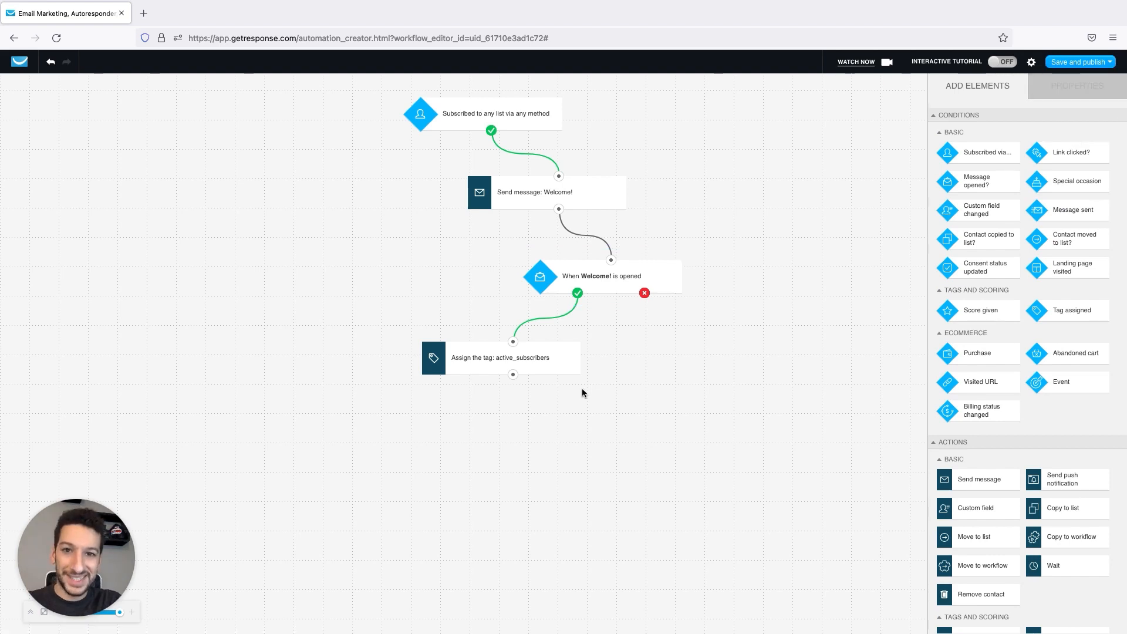